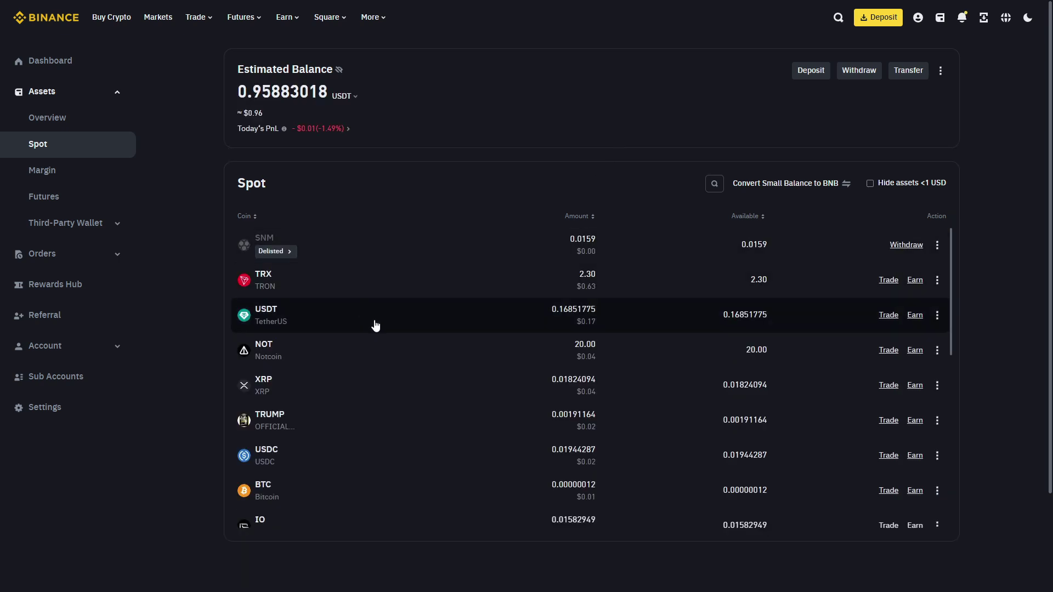
pyautogui.scroll(-2, 323, 377)
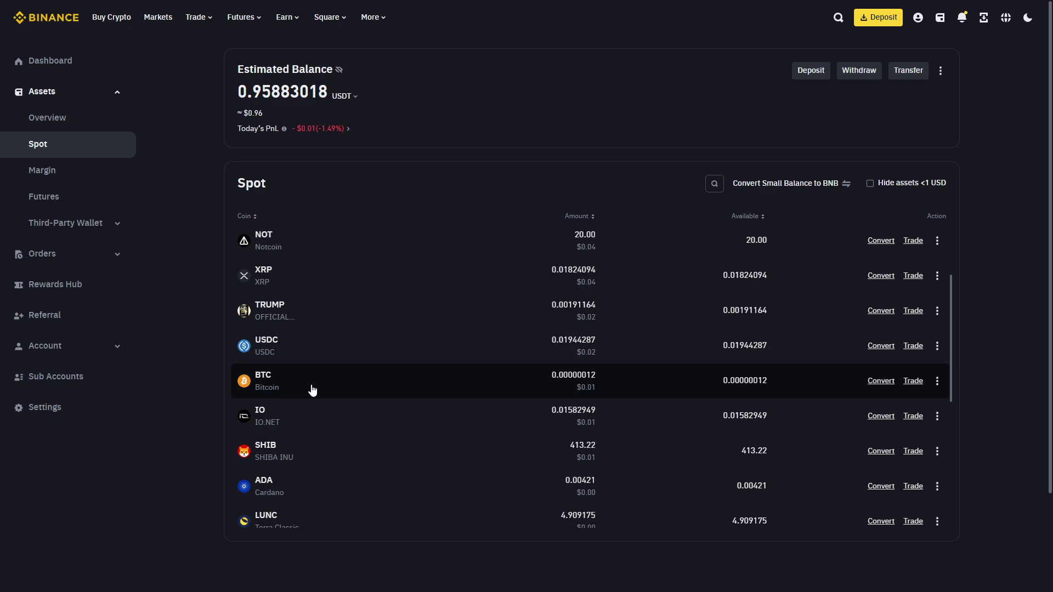
# Open the BTC Convert form and reverse the pair so FDUSD converts into BTC.
pyautogui.click(881, 381)
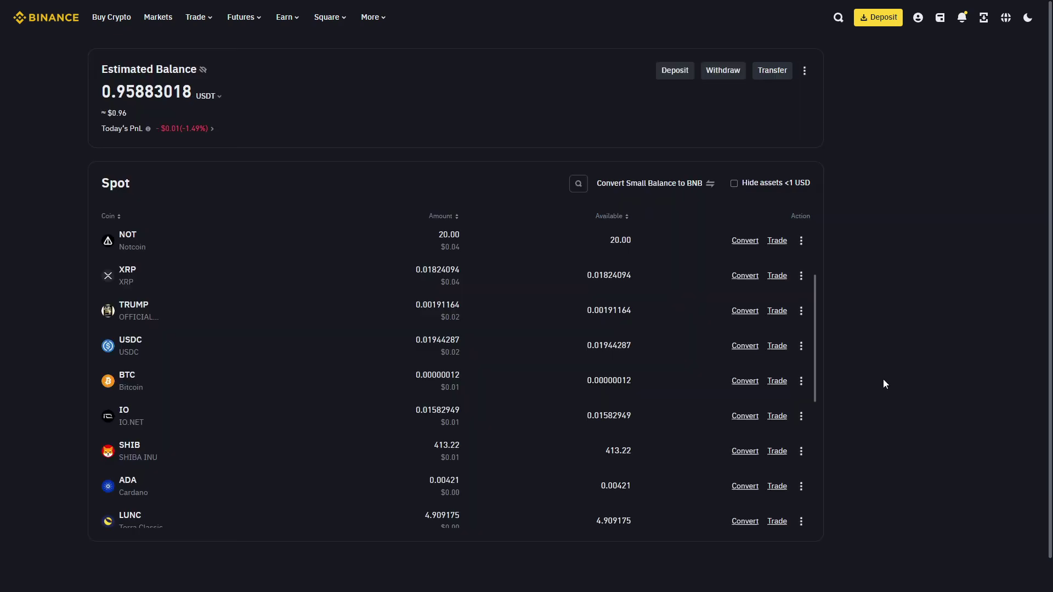
pyautogui.click(527, 275)
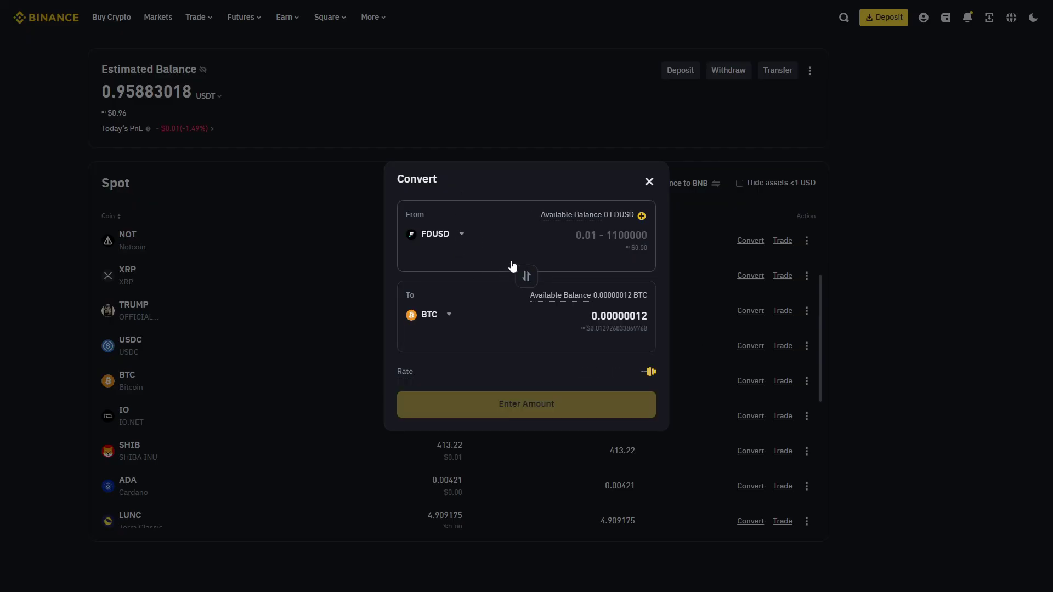
# Convert USDT into BTC, then start a BTC withdrawal from the BTC details panel.
pyautogui.click(440, 238)
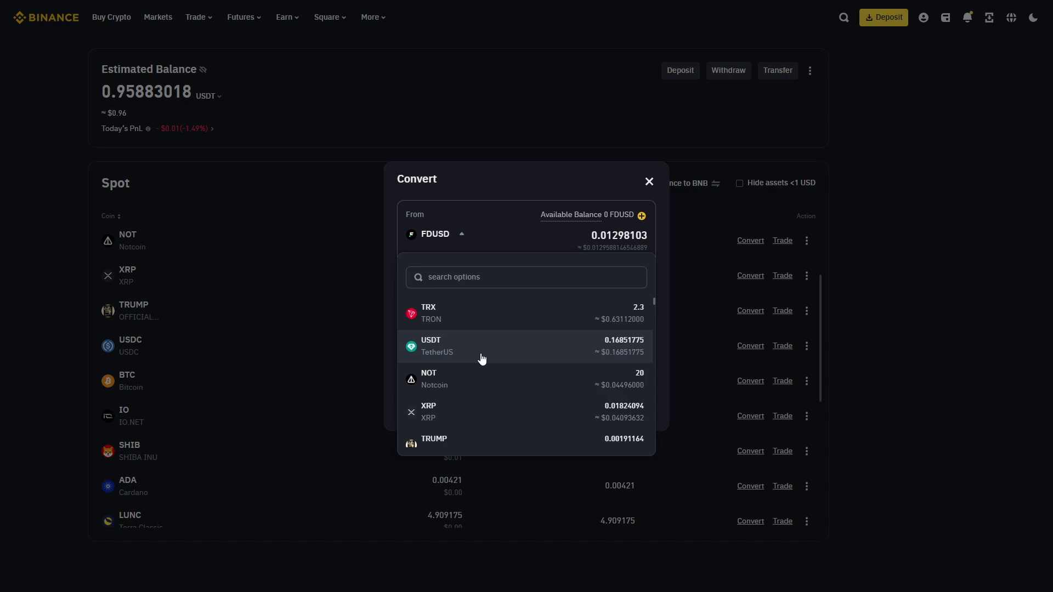
pyautogui.press('Escape')
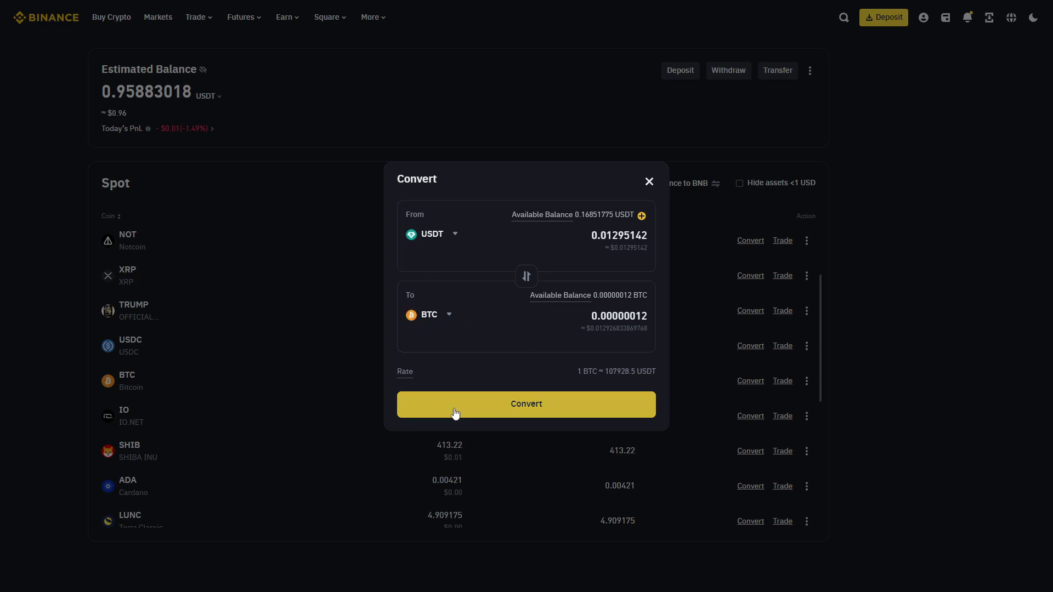
pyautogui.click(649, 182)
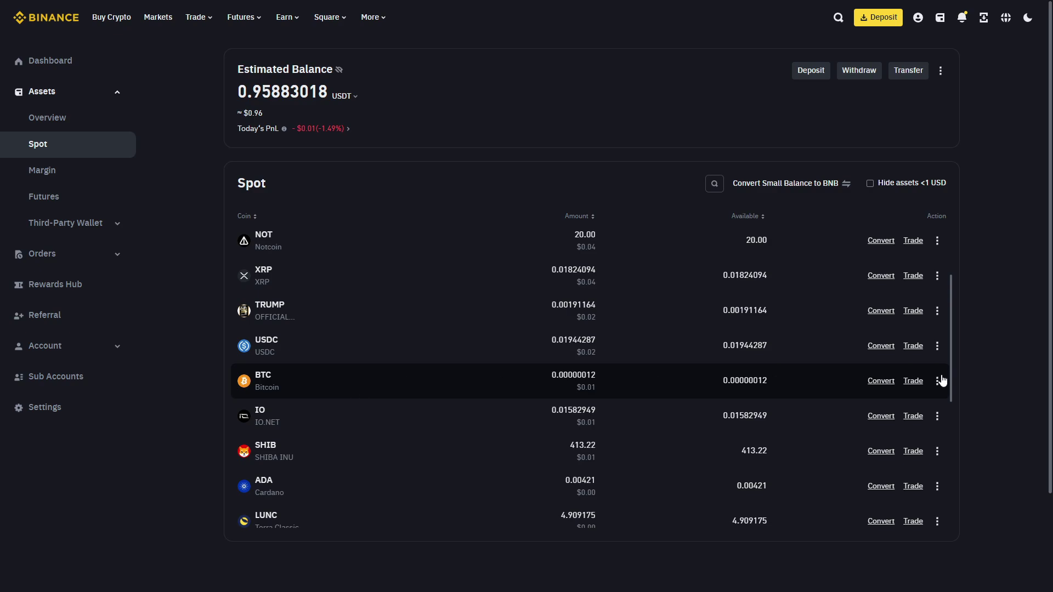
pyautogui.click(273, 380)
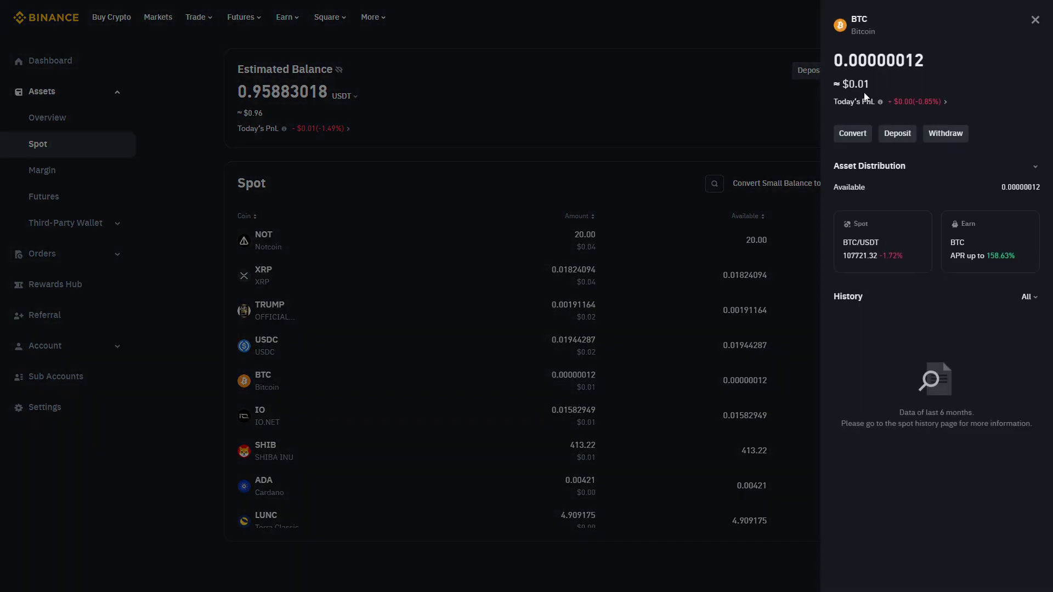
pyautogui.click(935, 137)
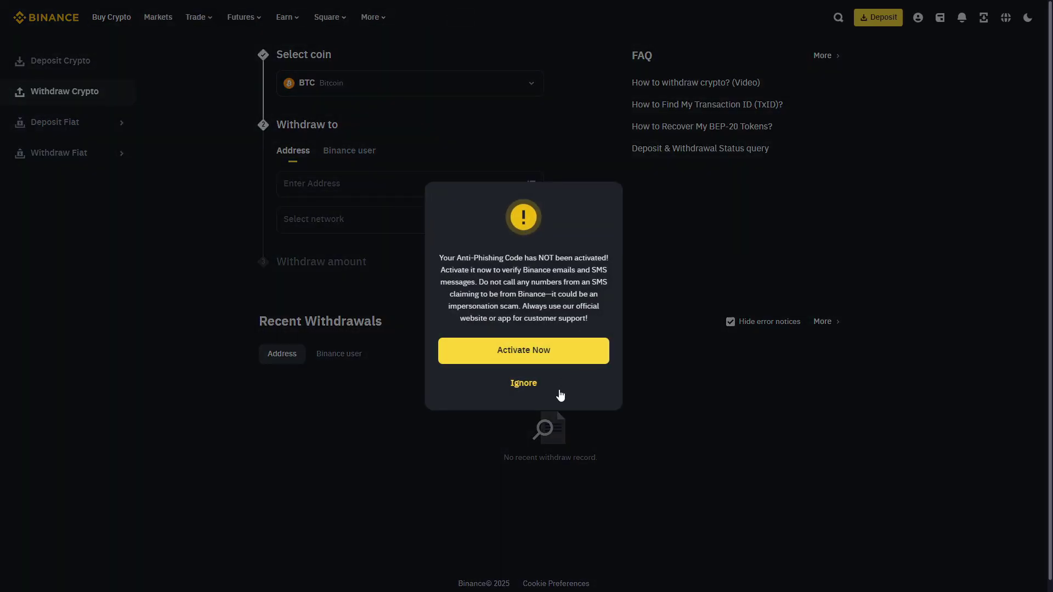
# Dismiss the anti-phishing notice and view the BTC withdrawal networks without choosing one.
pyautogui.click(531, 380)
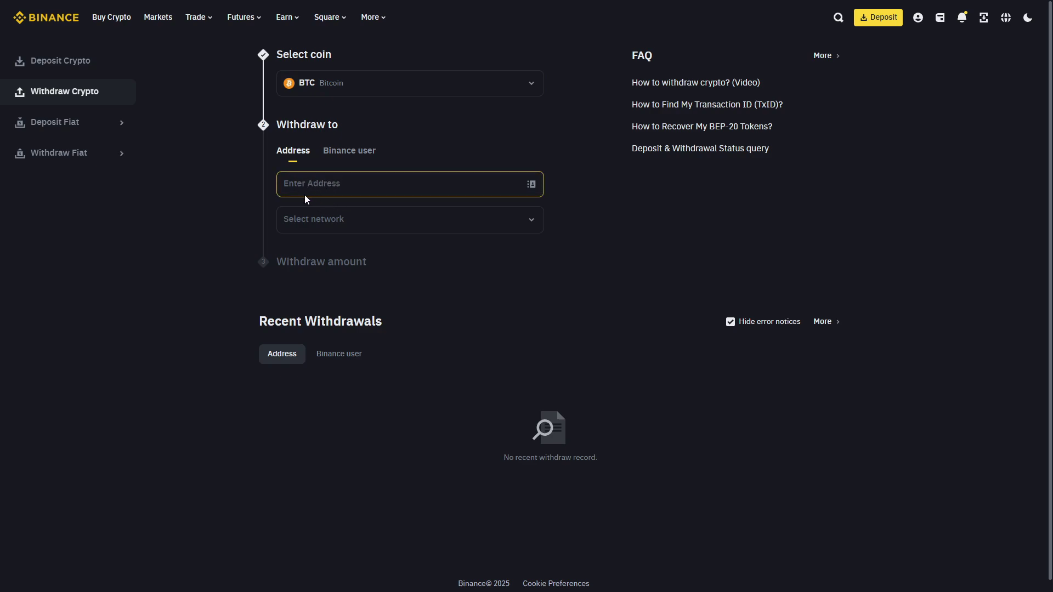
pyautogui.click(326, 227)
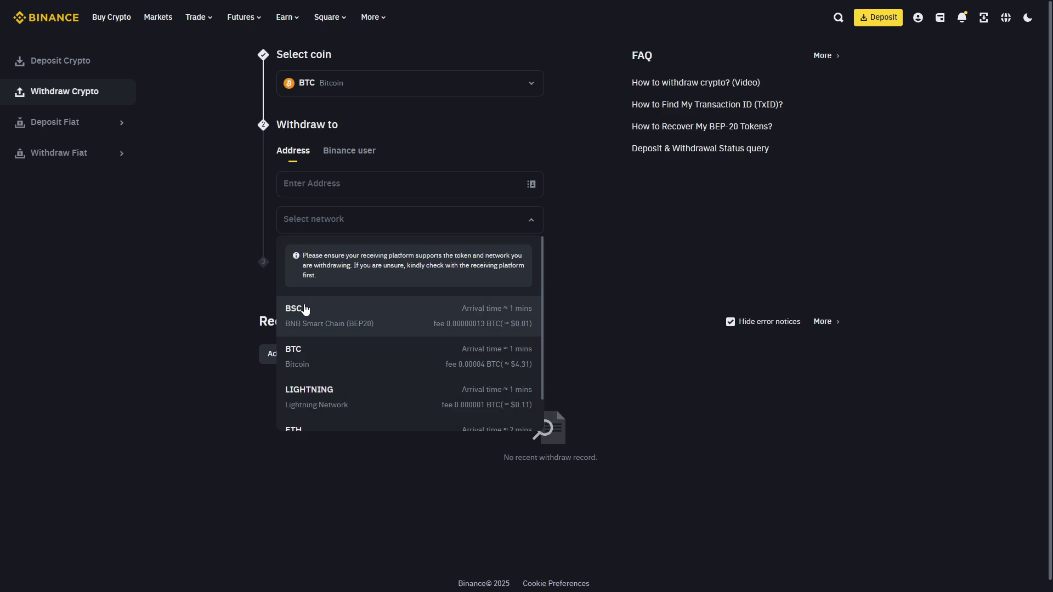
pyautogui.click(188, 231)
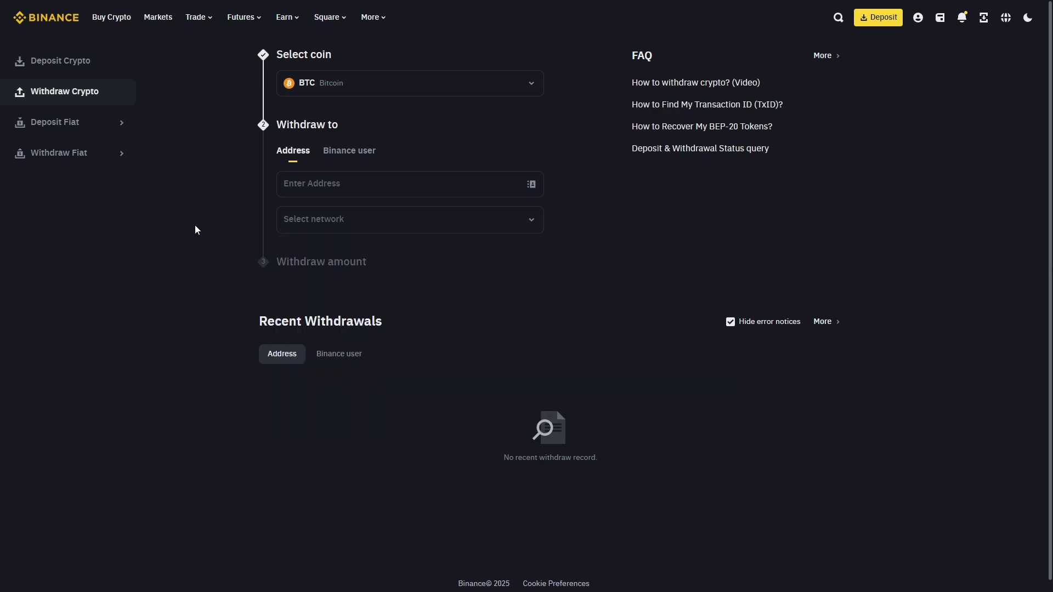